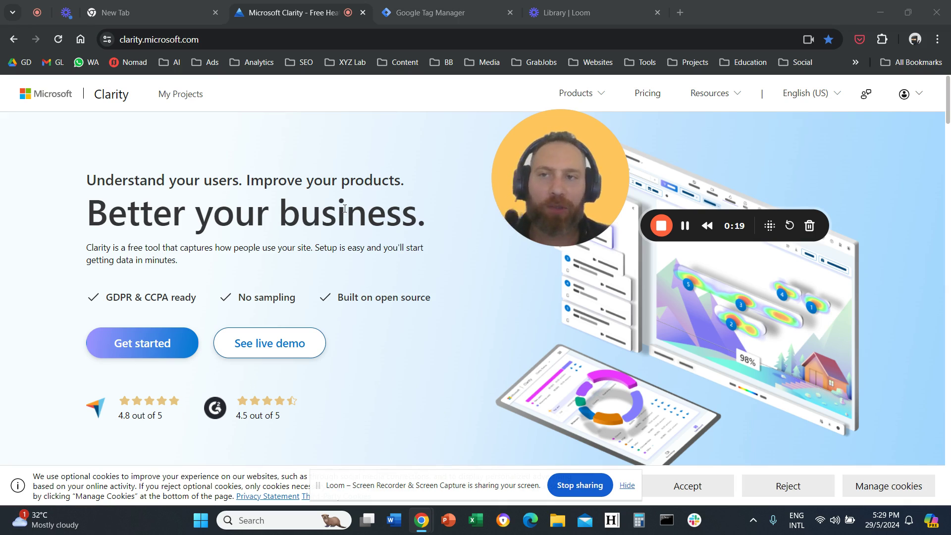
- Start a new Clarity project and enter the site owner's name as the project name
{"action": "left_click", "coordinate": [134, 40]}
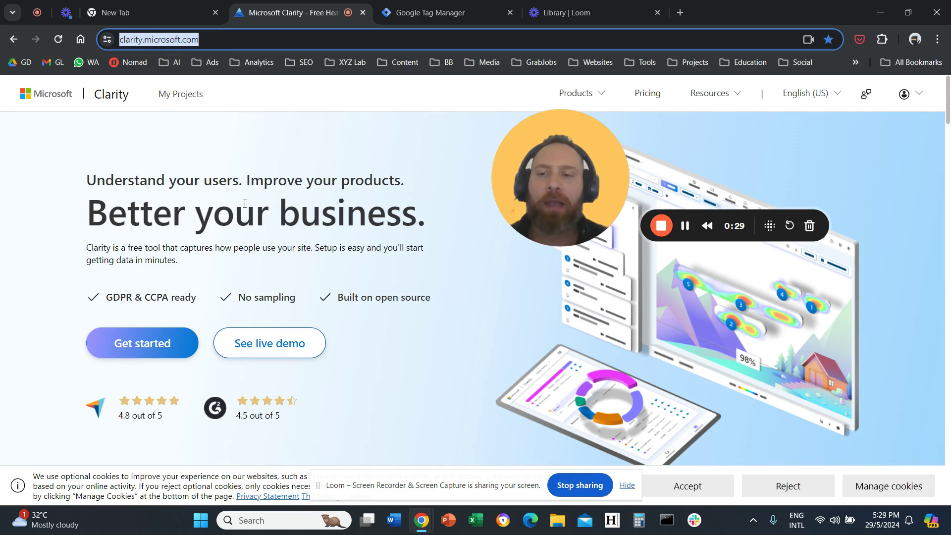
{"action": "left_click", "coordinate": [155, 352]}
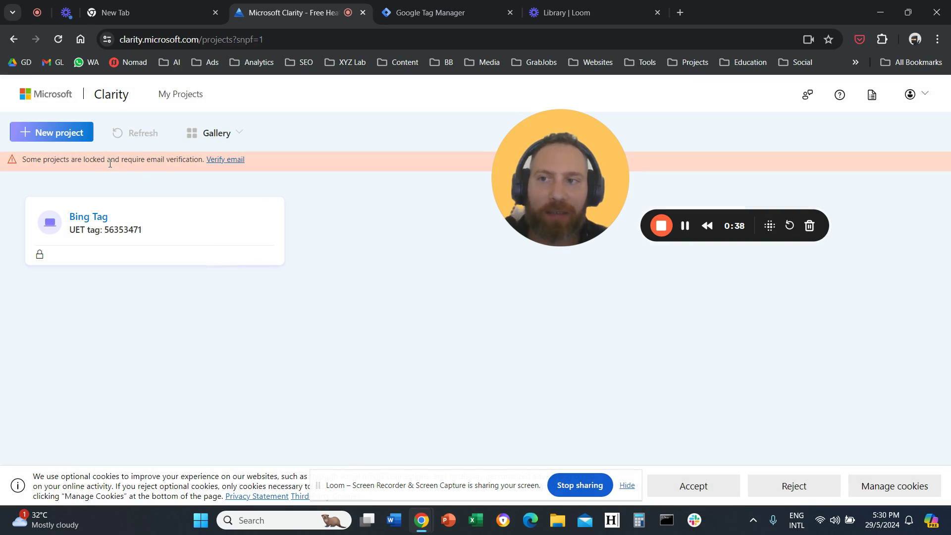
{"action": "left_click", "coordinate": [73, 139]}
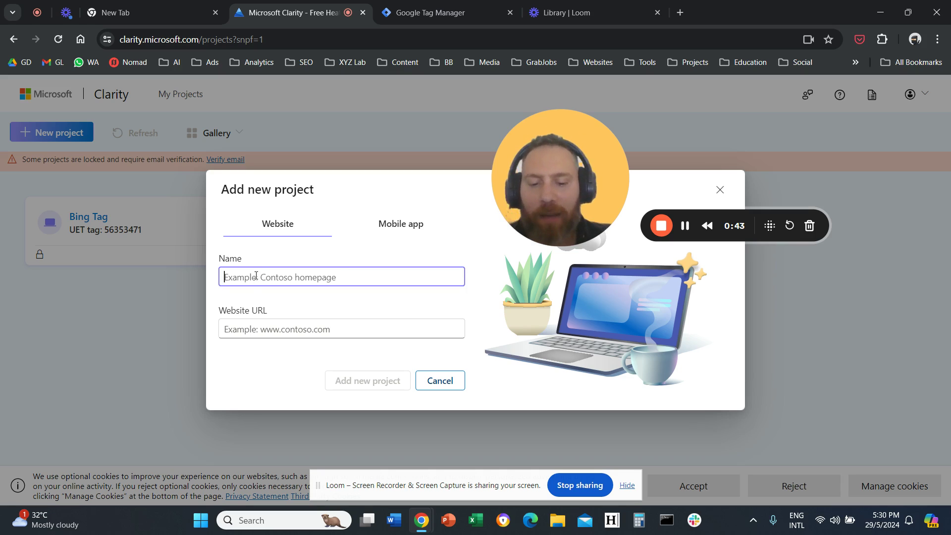
{"action": "type", "text": "Sotirios"}
{"action": "type", "text": " Ser"}
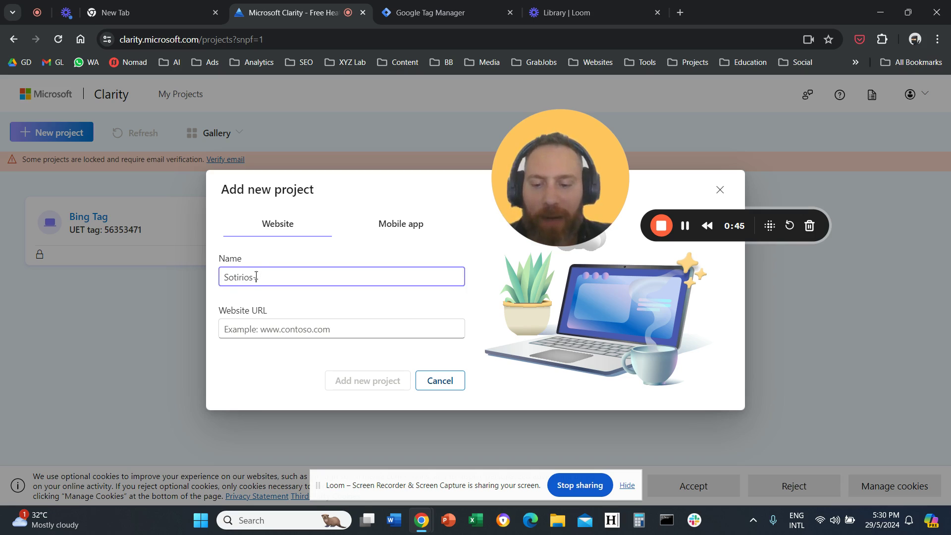
{"action": "type", "text": "idis"}
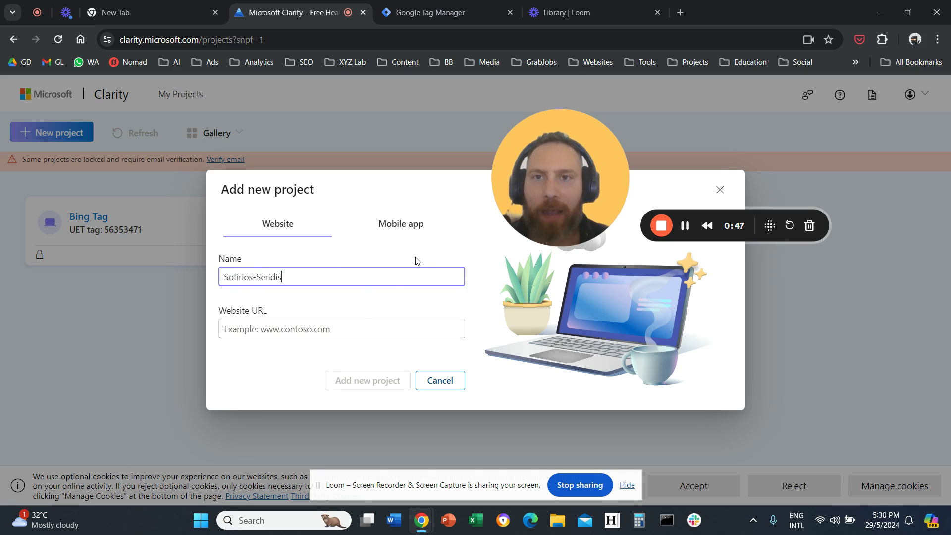
- Load the website in a new tab and paste its https address into the project's URL field
{"action": "left_click", "coordinate": [676, 11]}
{"action": "type", "text": "soti"}
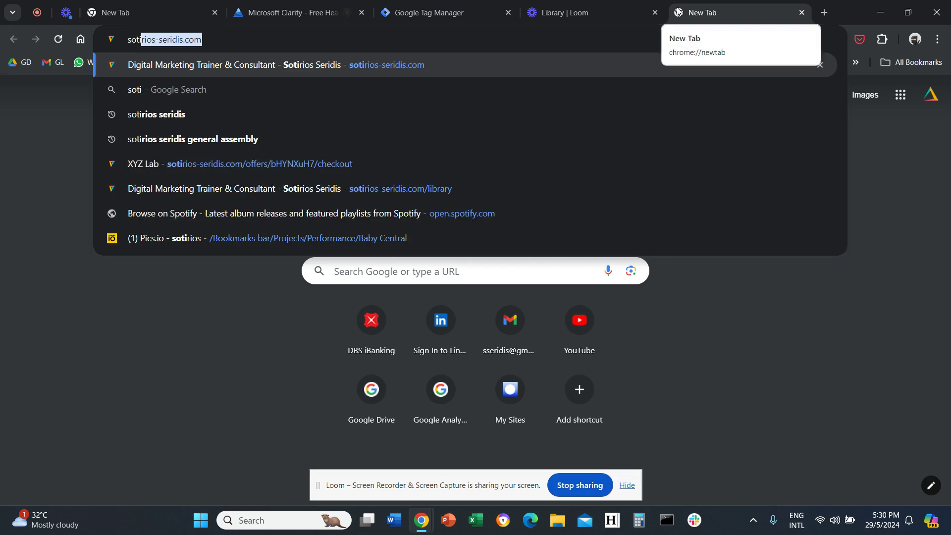
{"action": "key", "text": "Return"}
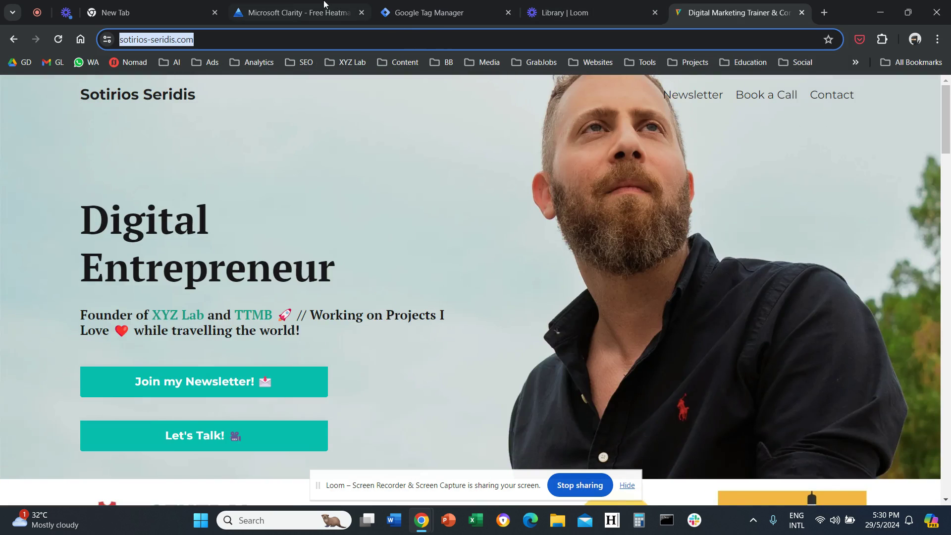
{"action": "left_click", "coordinate": [329, 11]}
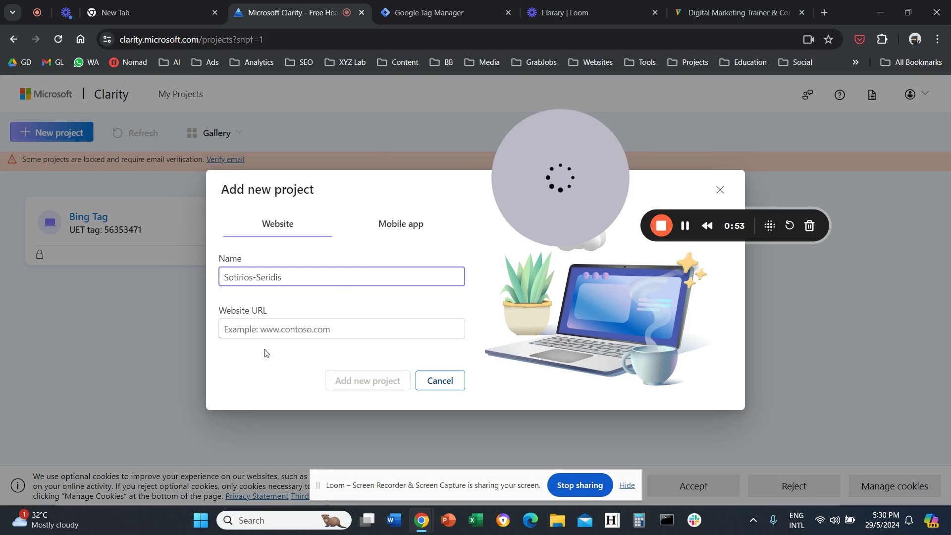
{"action": "left_click", "coordinate": [289, 328]}
{"action": "type", "text": "https://www.sotirios-seridis.com/"}
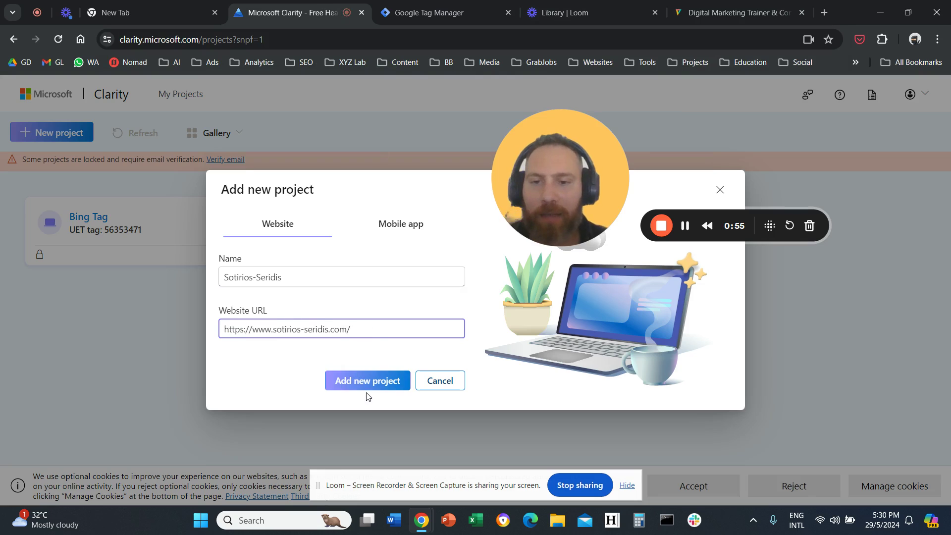
- Create the project and review its third-party platform and manual installation options
{"action": "left_click", "coordinate": [372, 390]}
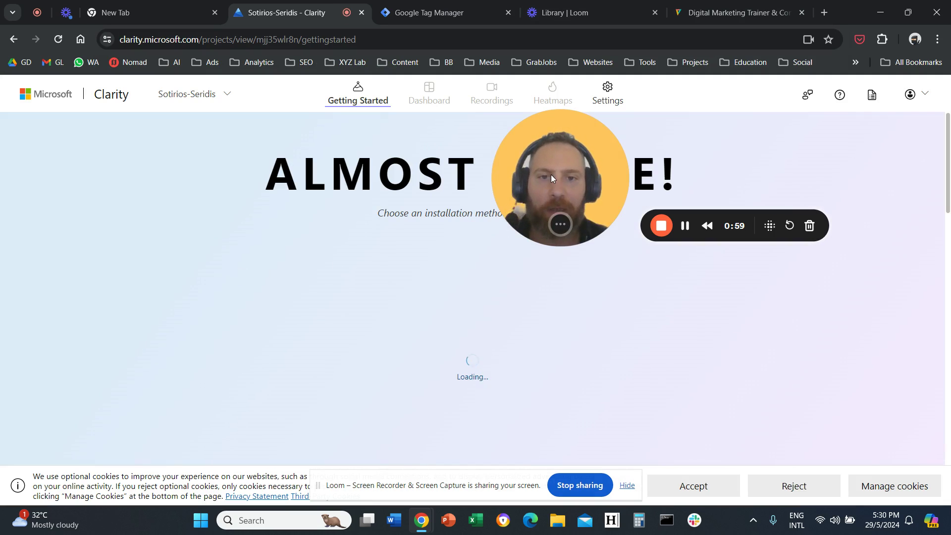
{"action": "left_click_drag", "start_coordinate": [550, 174], "coordinate": [736, 233]}
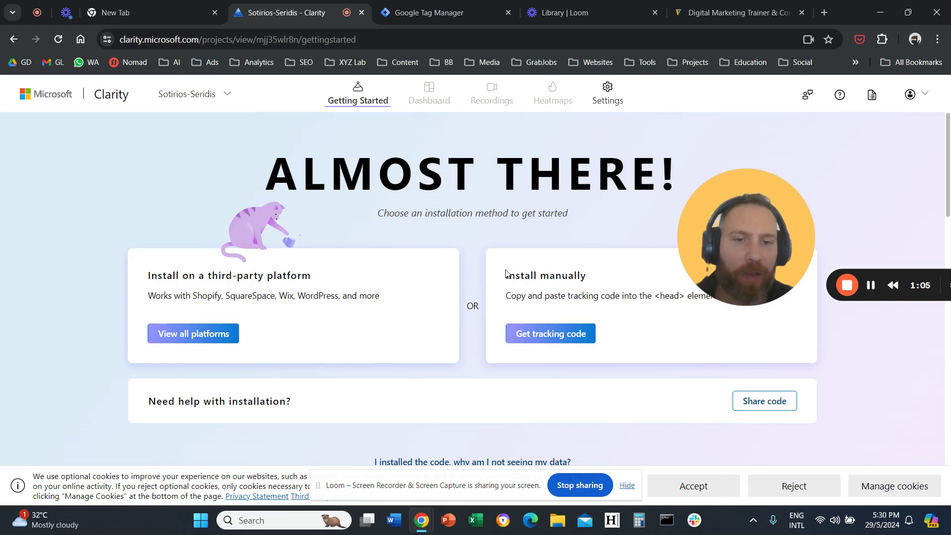
{"action": "left_click_drag", "start_coordinate": [506, 274], "coordinate": [601, 272]}
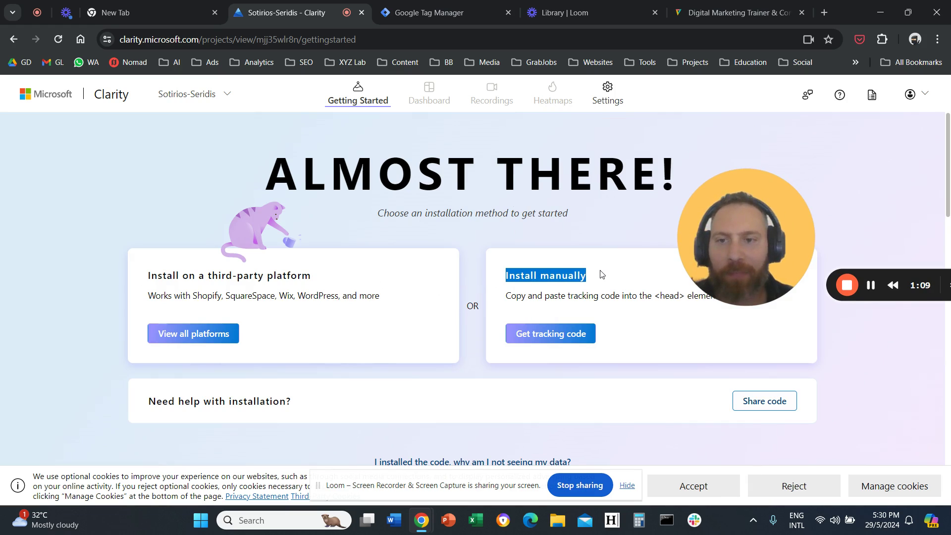
{"action": "left_click_drag", "start_coordinate": [199, 275], "coordinate": [352, 285]}
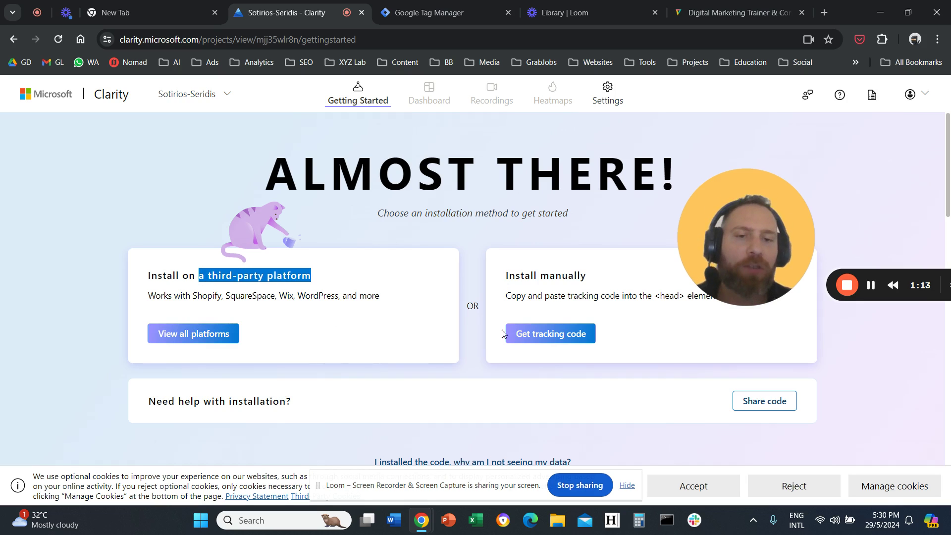
- Show the manual-install tracking script and copy it to the clipboard
{"action": "left_click", "coordinate": [541, 341]}
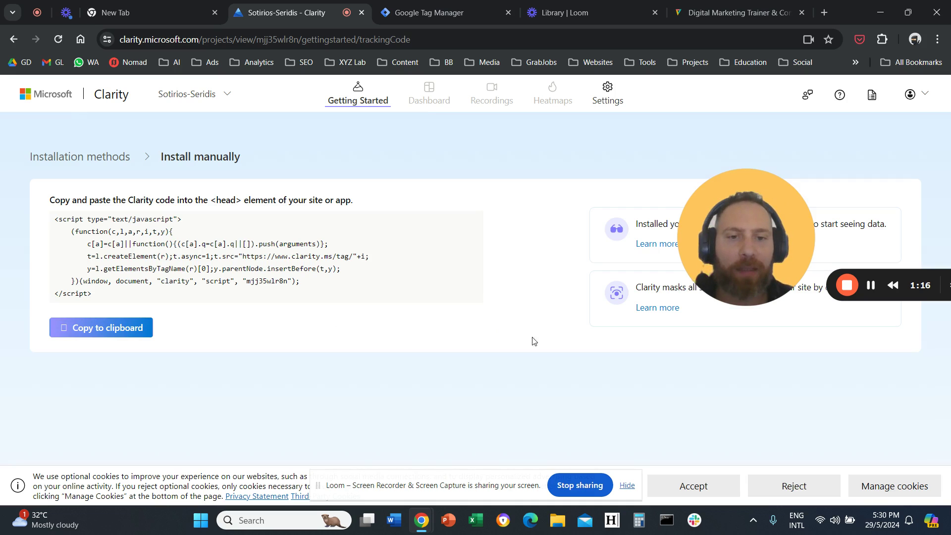
{"action": "left_click", "coordinate": [106, 329]}
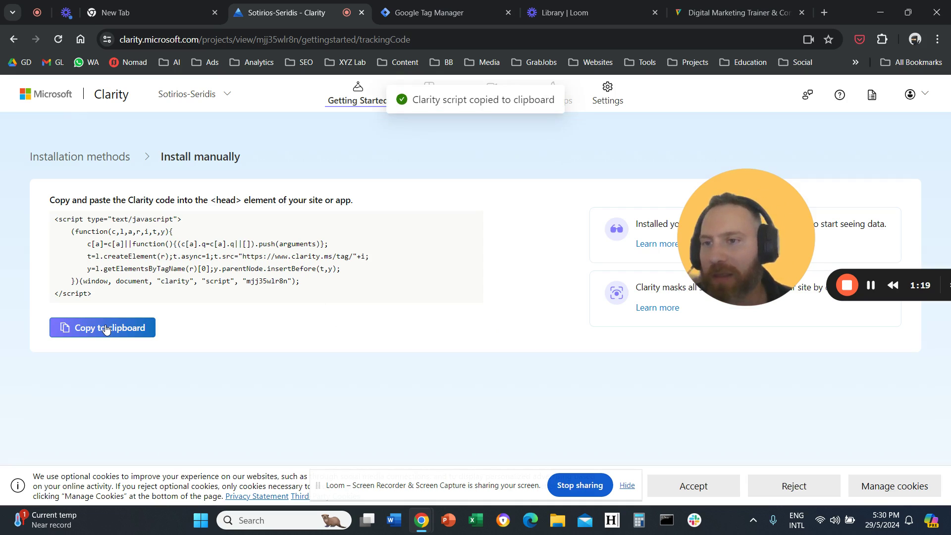
{"action": "left_click_drag", "start_coordinate": [97, 291], "coordinate": [46, 204]}
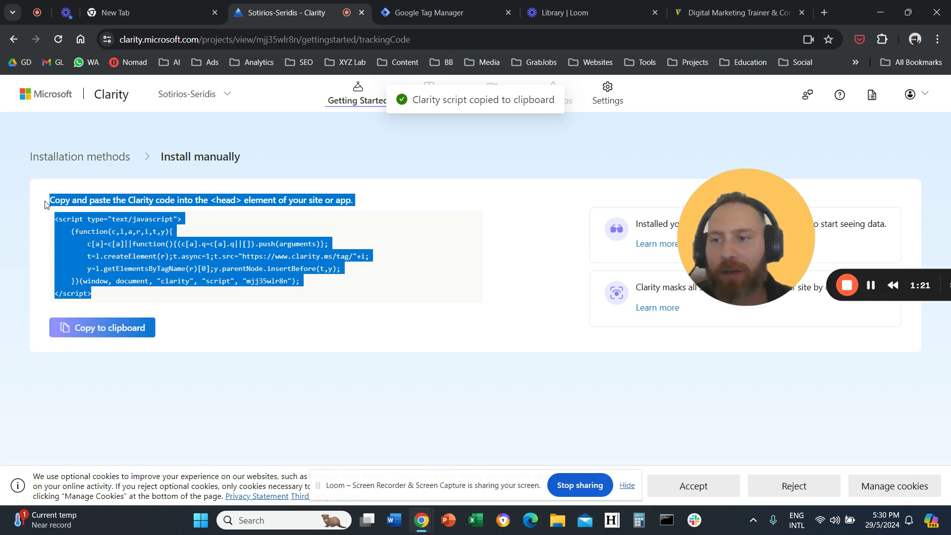
{"action": "left_click", "coordinate": [82, 328]}
{"action": "left_click", "coordinate": [278, 340]}
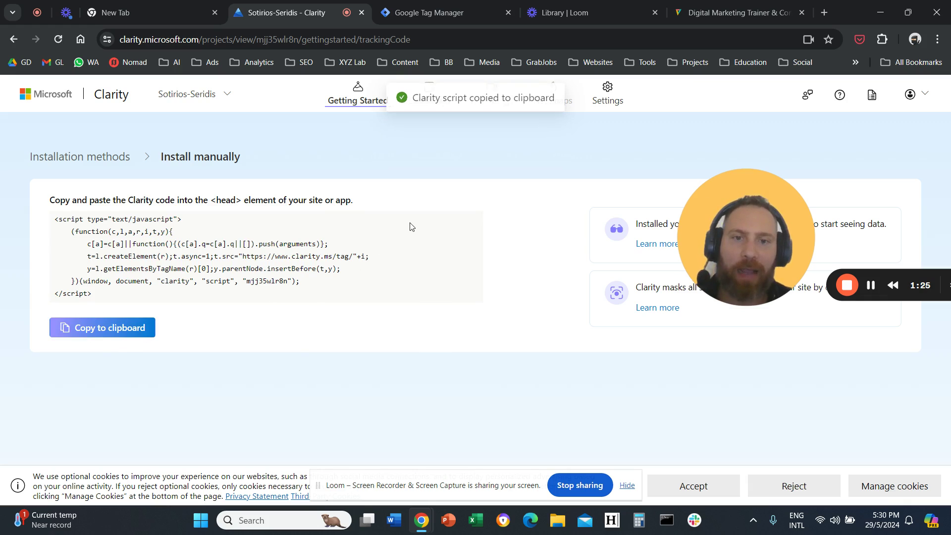
- Switch to Google Tag Manager and open the Default Workspace overview
{"action": "left_click", "coordinate": [448, 11]}
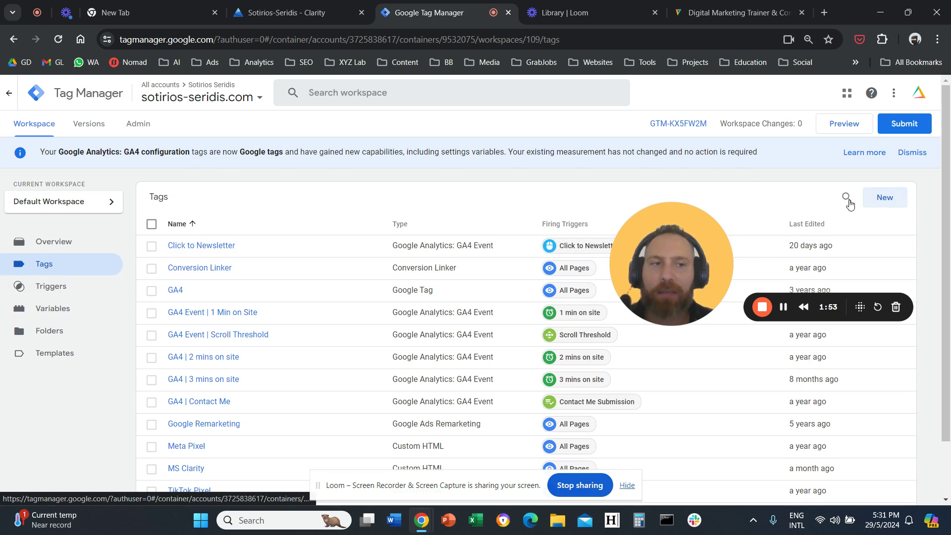
{"action": "left_click", "coordinate": [107, 246]}
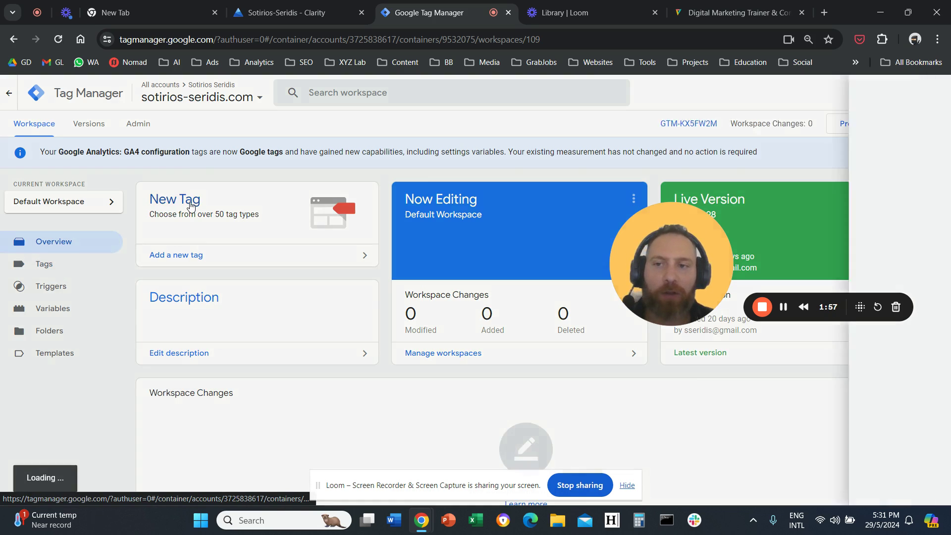
- Create a new tag named 'Microsoft Clarity (New)'
{"action": "left_click", "coordinate": [191, 204]}
{"action": "left_click", "coordinate": [272, 92]}
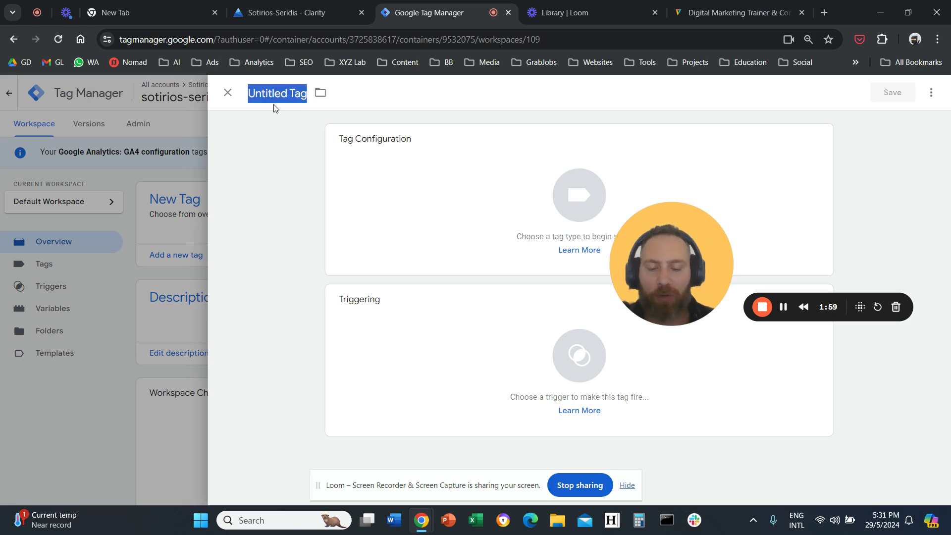
{"action": "type", "text": "Micros"}
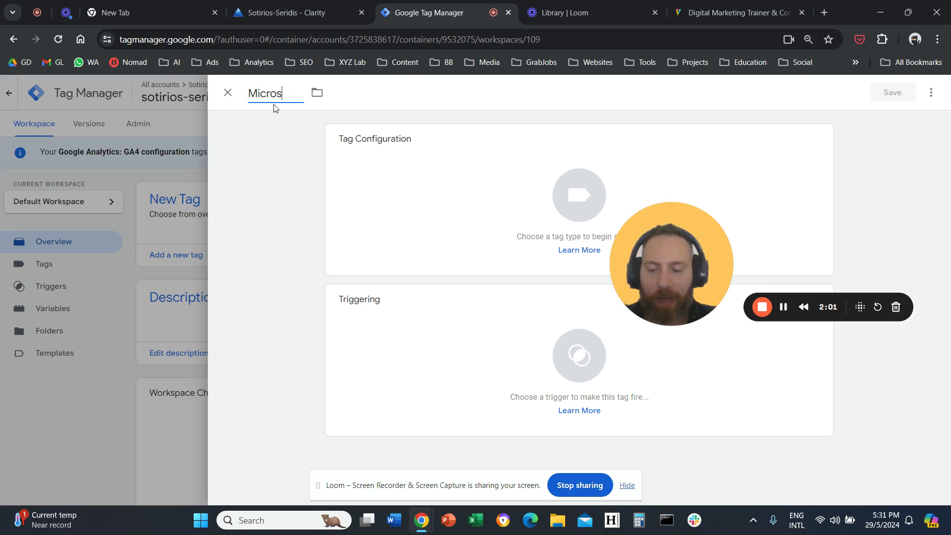
{"action": "type", "text": "oft Clarity"}
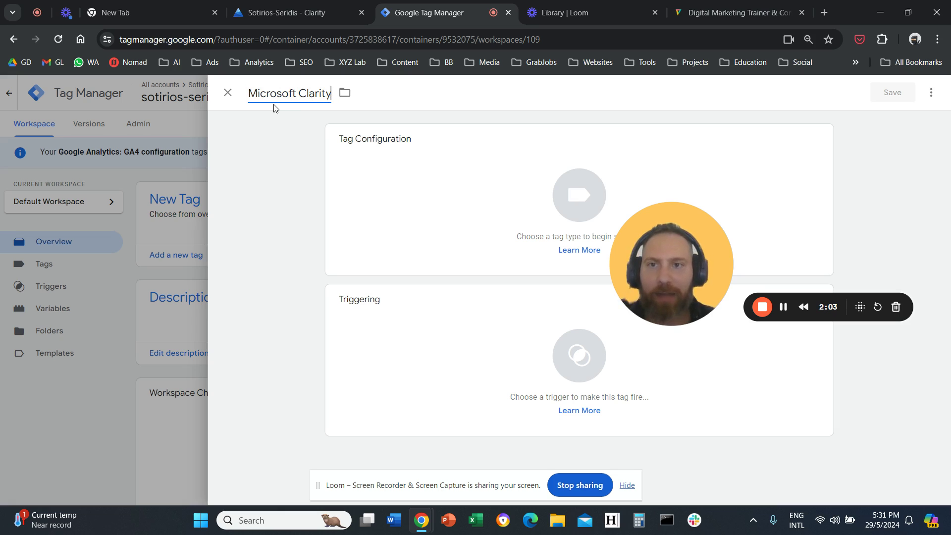
{"action": "type", "text": " (New)"}
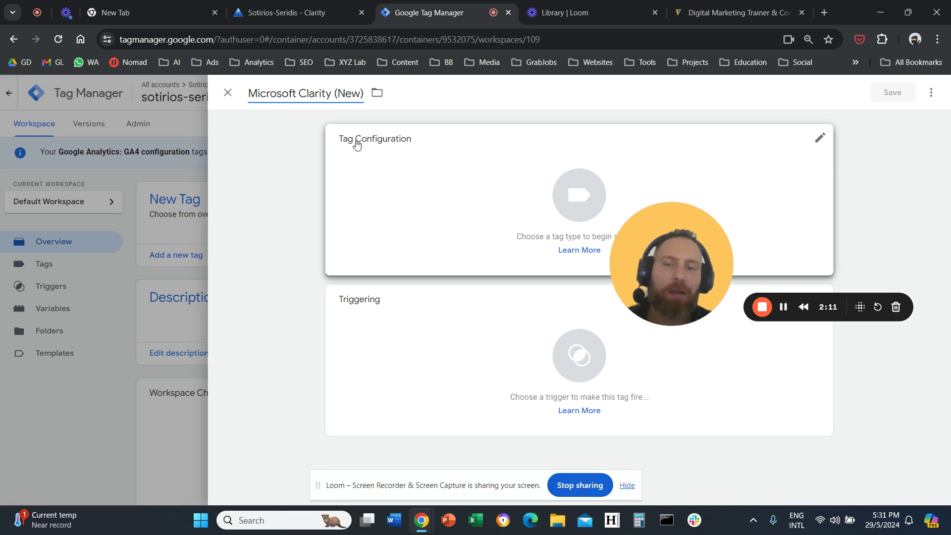
- Make the tag Custom HTML and paste the Clarity tracking script into its HTML field
{"action": "left_click", "coordinate": [407, 144]}
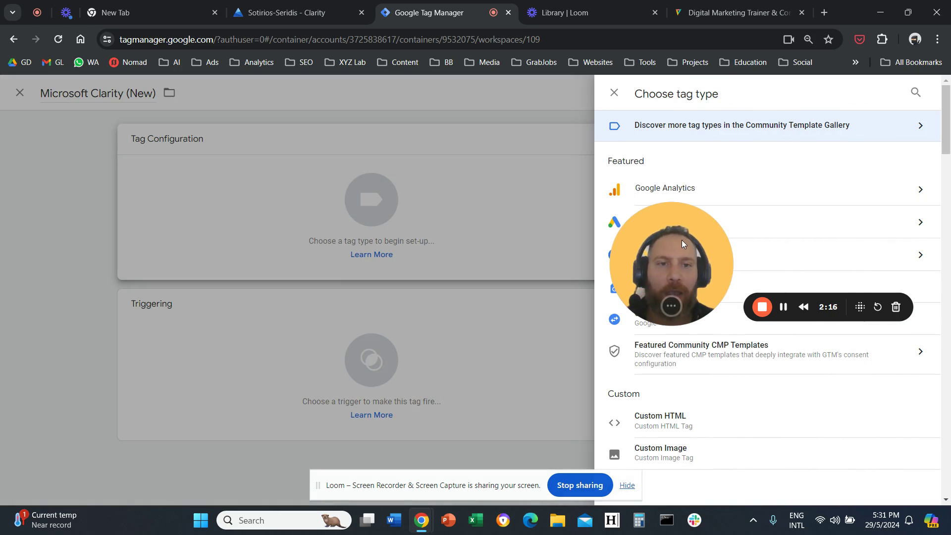
{"action": "left_click_drag", "start_coordinate": [681, 240], "coordinate": [476, 146]}
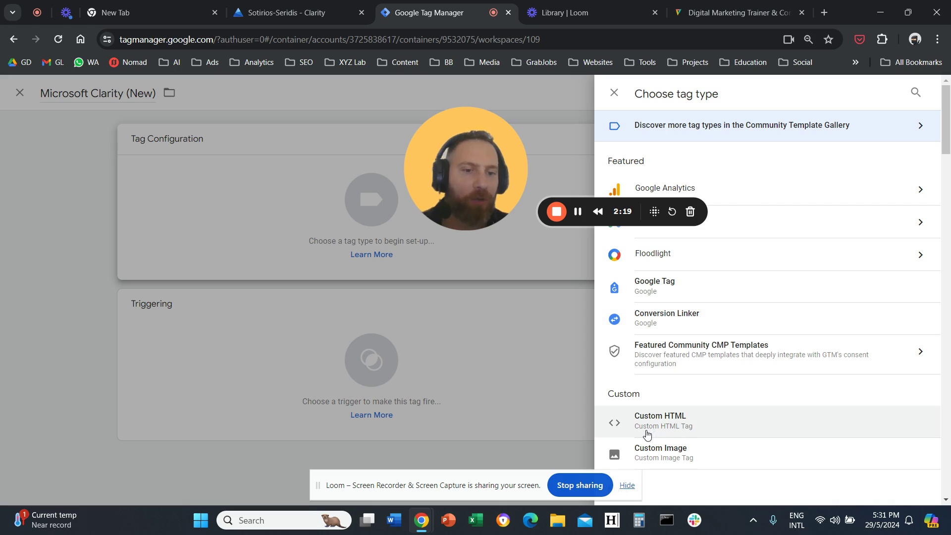
{"action": "left_click", "coordinate": [671, 432]}
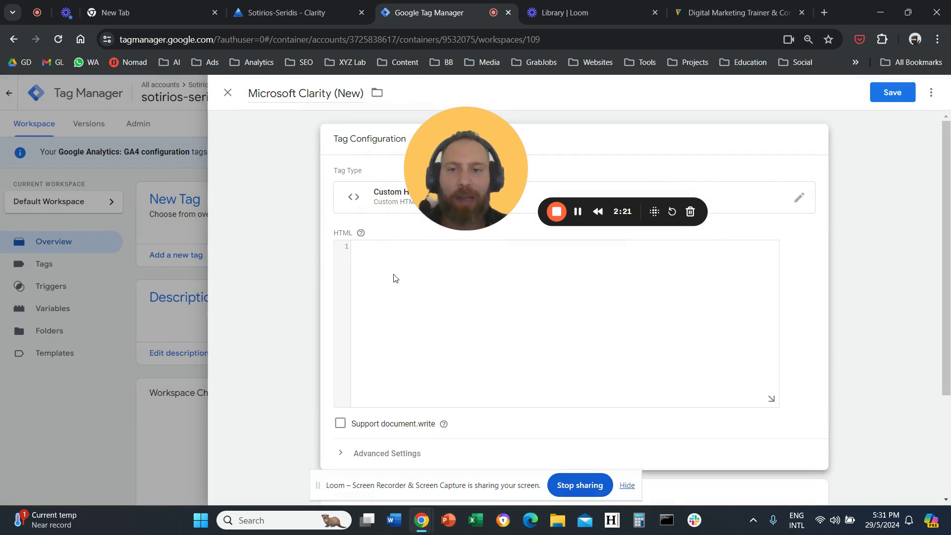
{"action": "left_click", "coordinate": [384, 253]}
{"action": "key", "text": "ctrl+v"}
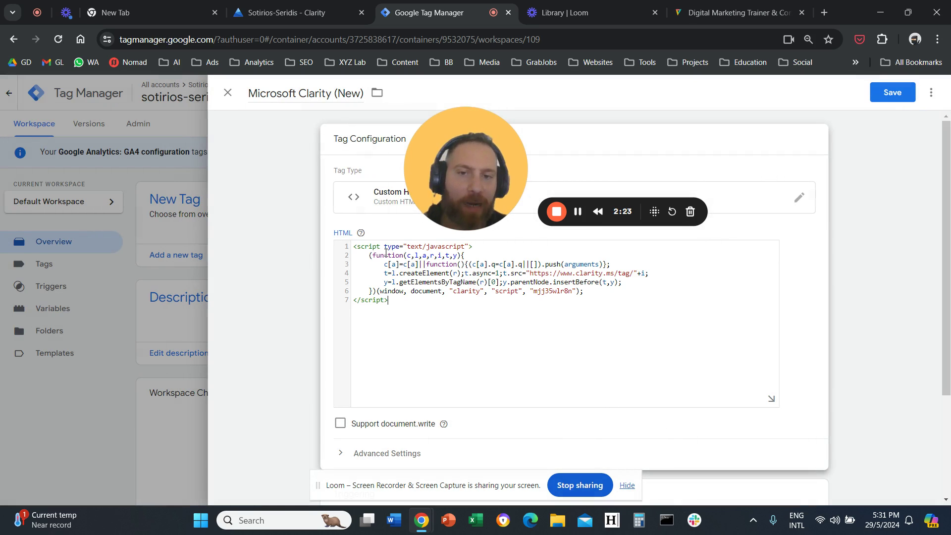
{"action": "key", "text": "ctrl+shift+Tab"}
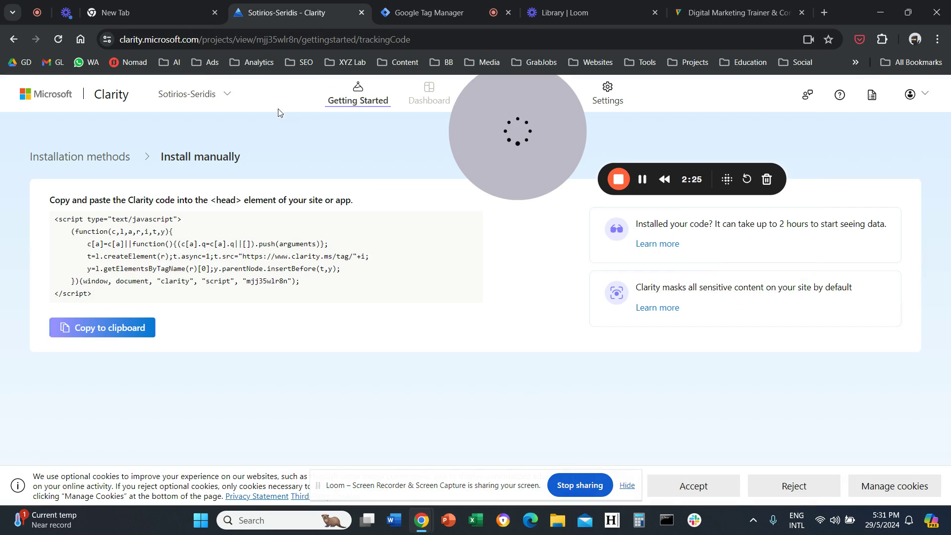
{"action": "key", "text": "ctrl+Tab"}
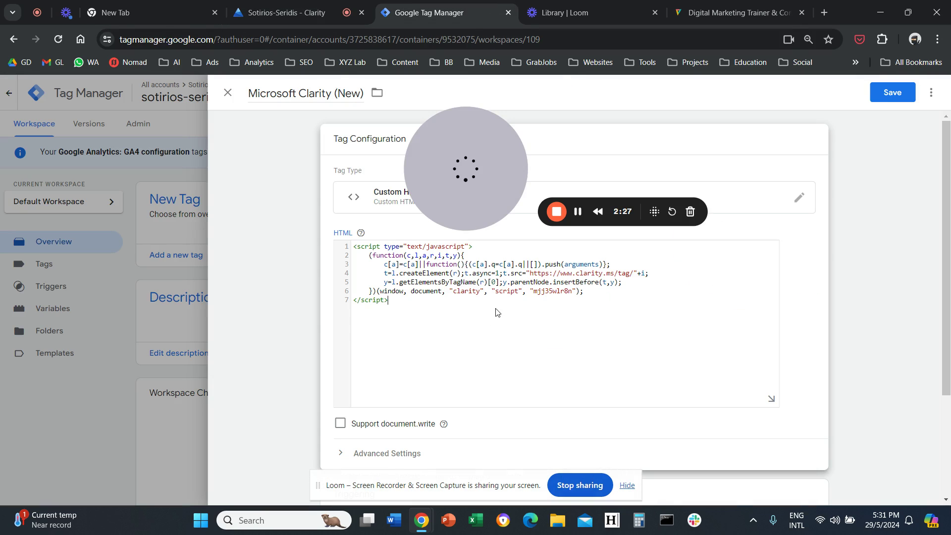
{"action": "left_click", "coordinate": [302, 304]}
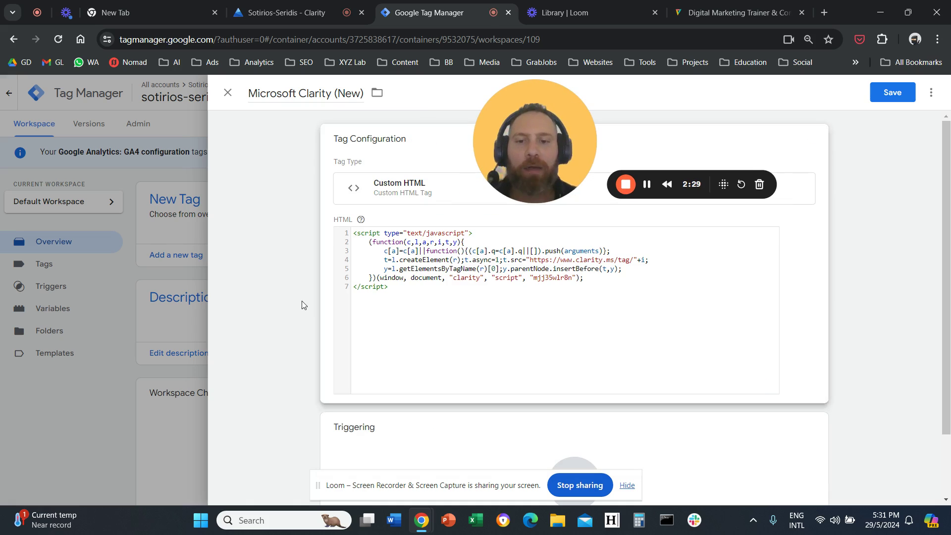
{"action": "scroll", "coordinate": [322, 201], "scroll_direction": "down", "scroll_amount": 1}
- Give the Microsoft Clarity (New) tag an All Pages firing trigger and save it
{"action": "left_click", "coordinate": [424, 393]}
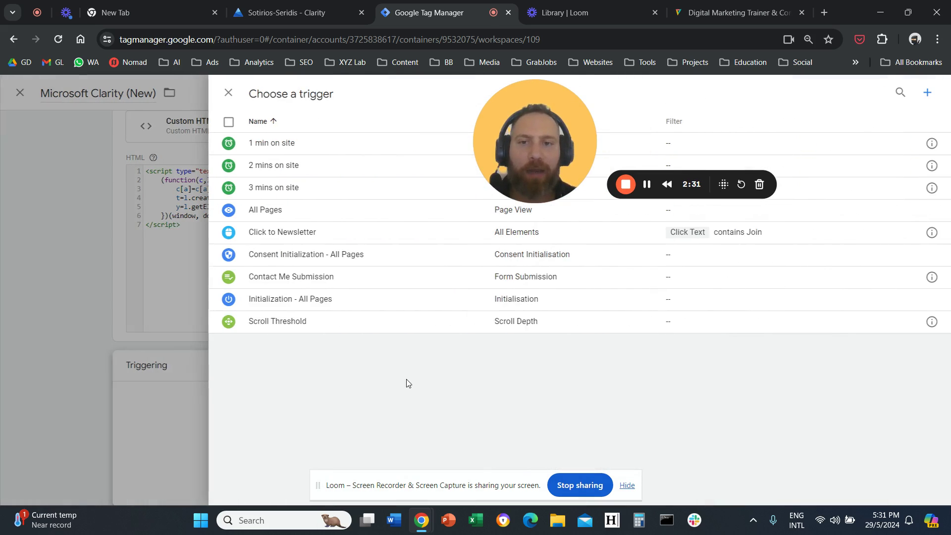
{"action": "left_click", "coordinate": [227, 210]}
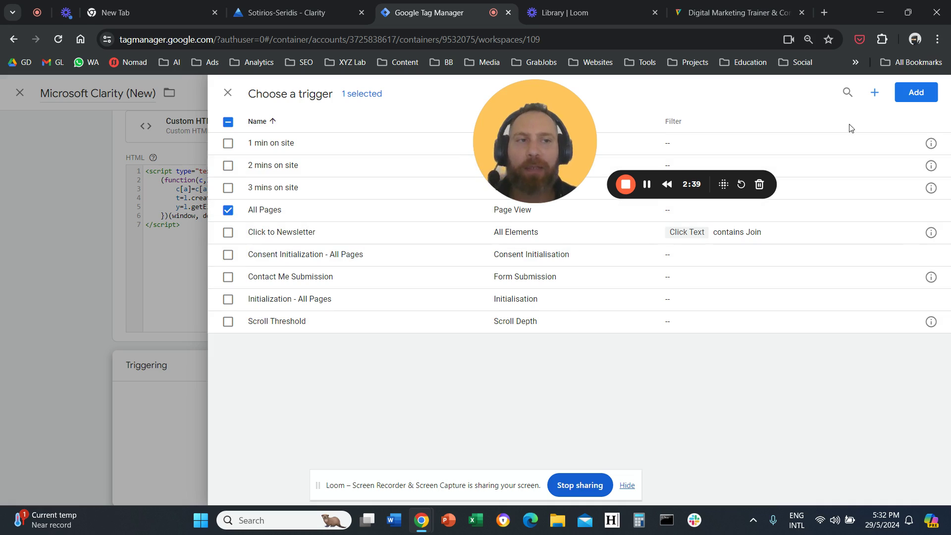
{"action": "left_click", "coordinate": [916, 92]}
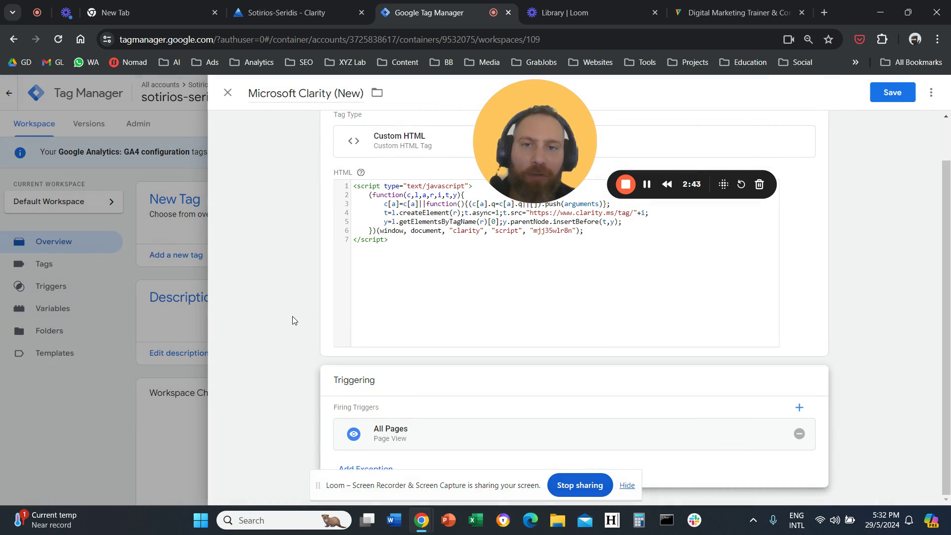
{"action": "scroll", "coordinate": [292, 320], "scroll_direction": "up", "scroll_amount": 1}
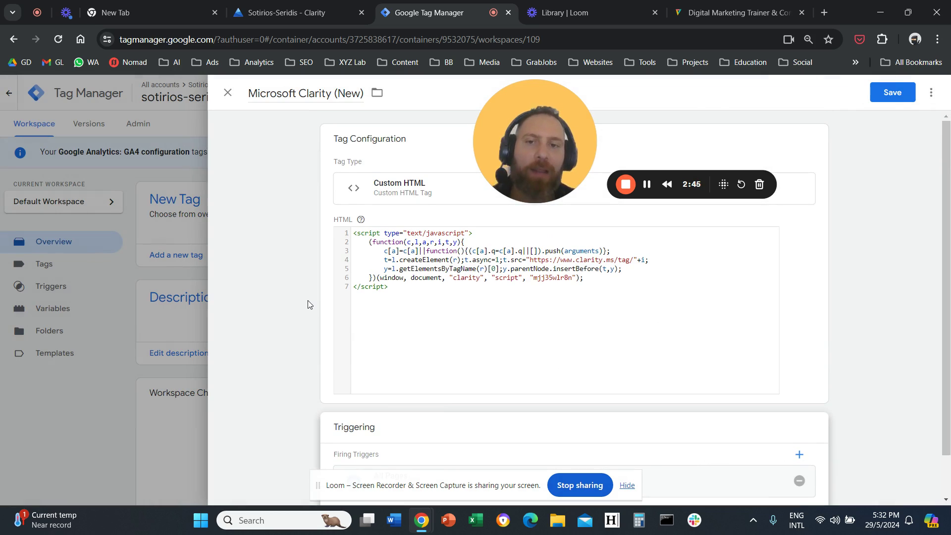
{"action": "left_click", "coordinate": [889, 92]}
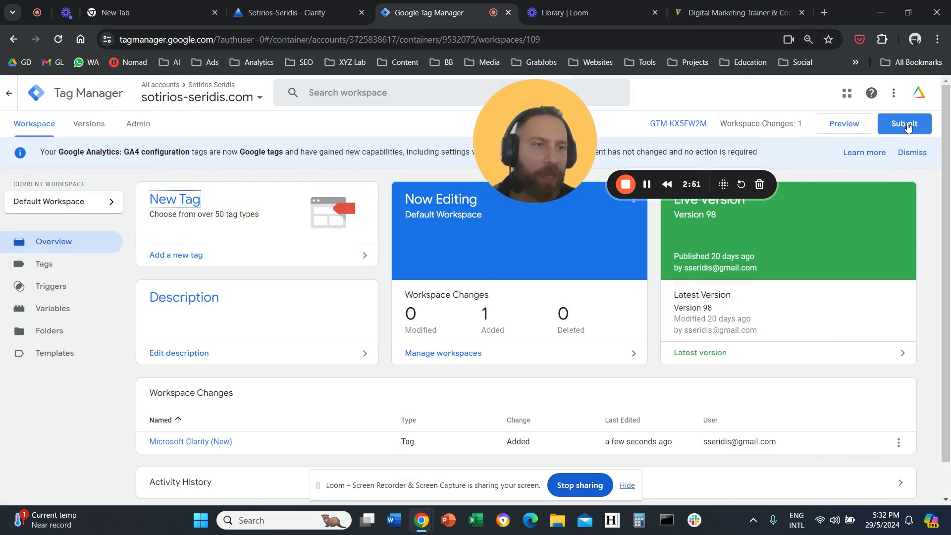
- Submit and publish the workspace as Version 99 without a description, then return to the workspace
{"action": "left_click", "coordinate": [905, 125]}
{"action": "left_click", "coordinate": [904, 94]}
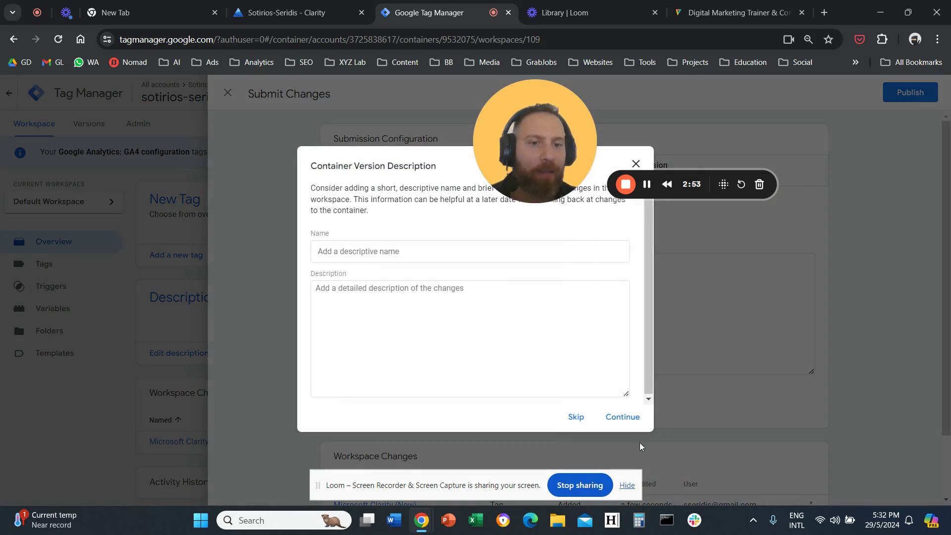
{"action": "left_click", "coordinate": [625, 418]}
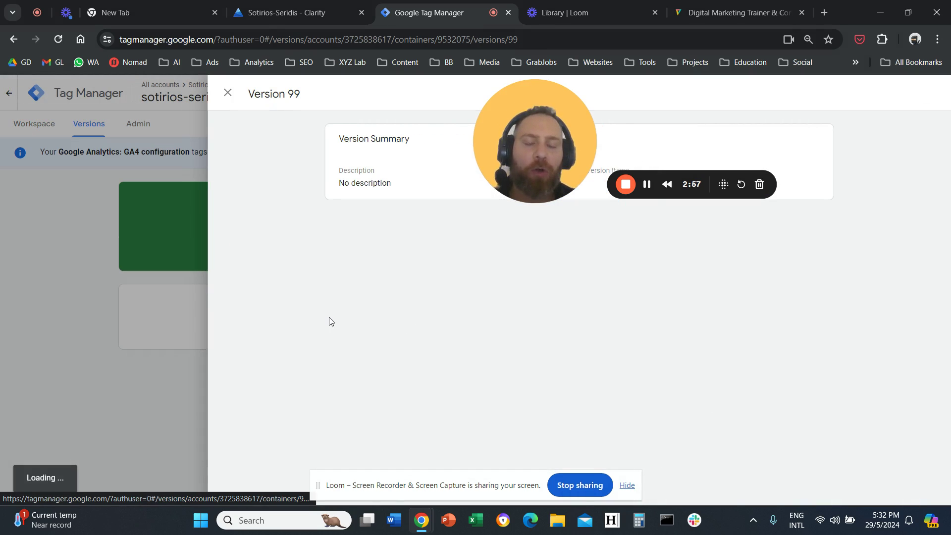
{"action": "left_click", "coordinate": [229, 94]}
{"action": "left_click", "coordinate": [34, 125]}
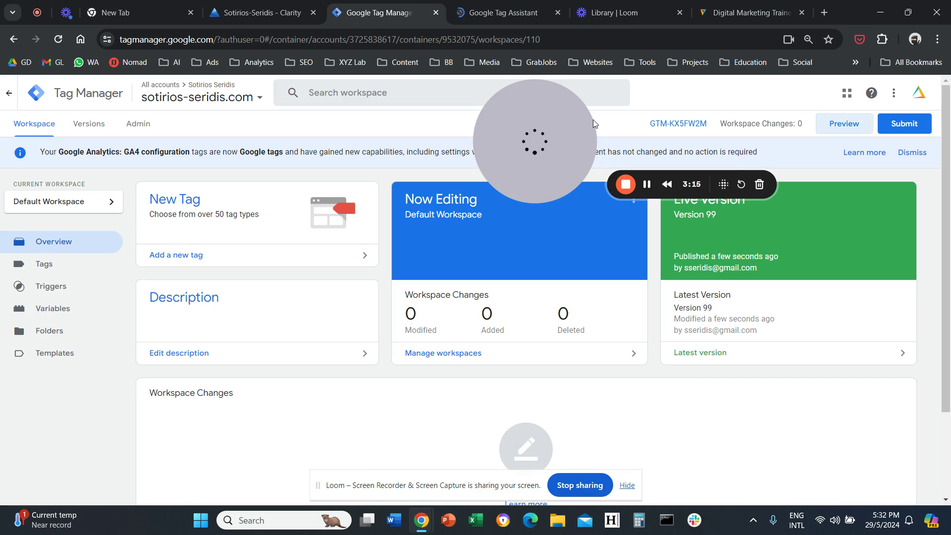
- Connect Tag Assistant to the website, dismiss the newsletter popup, and view the preview summary
{"action": "left_click", "coordinate": [527, 14]}
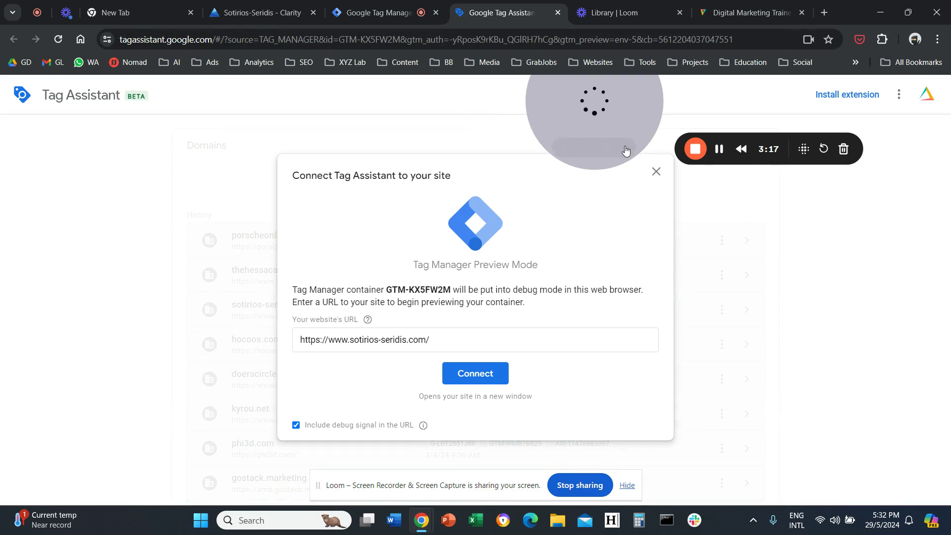
{"action": "left_click", "coordinate": [453, 342]}
{"action": "left_click", "coordinate": [460, 378]}
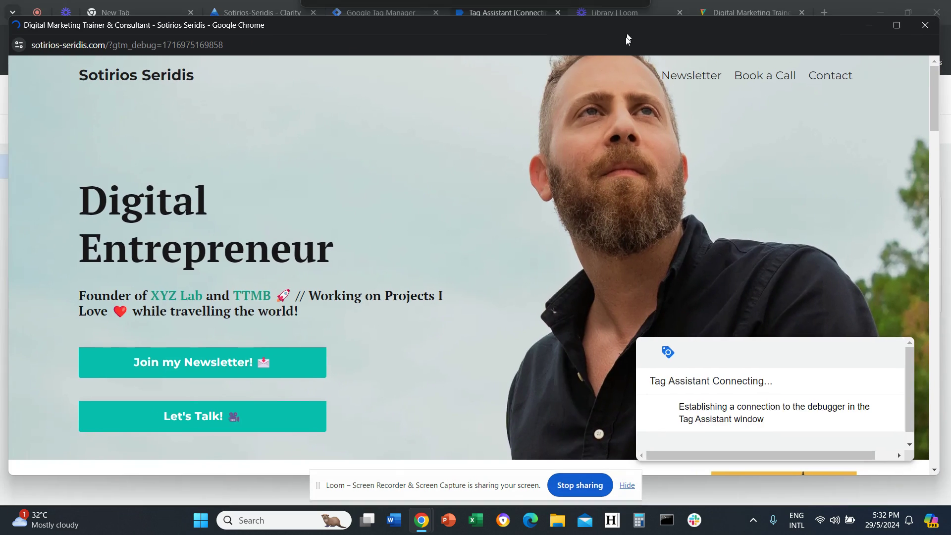
{"action": "left_click_drag", "start_coordinate": [732, 365], "coordinate": [654, 356]}
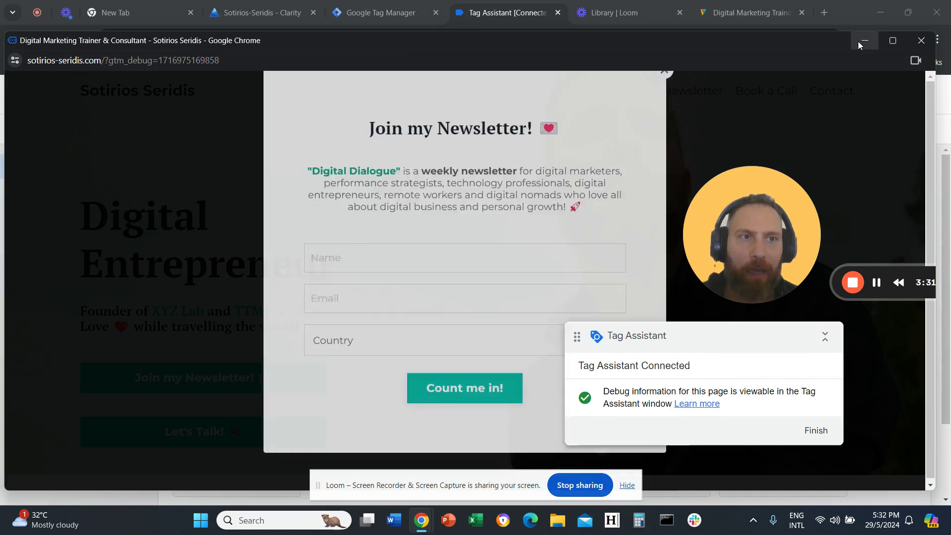
{"action": "key", "text": "Escape"}
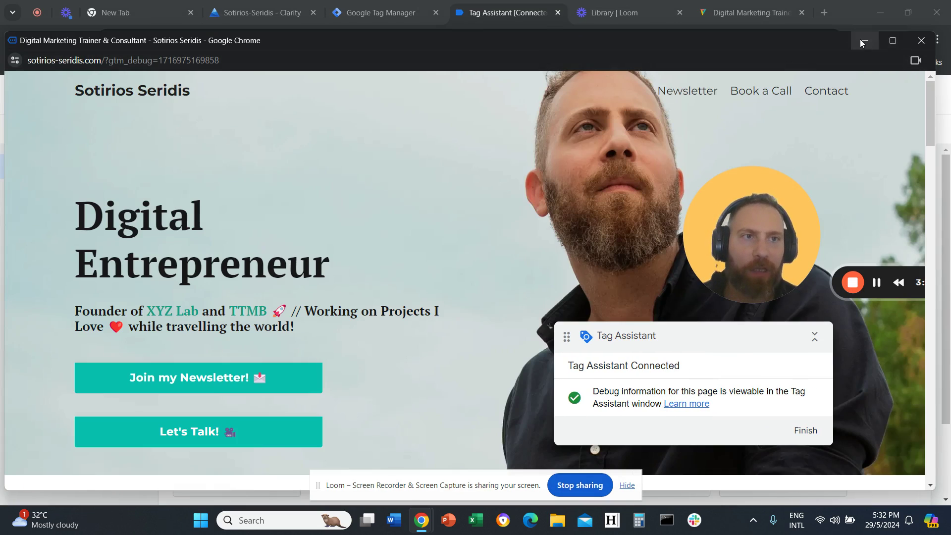
{"action": "left_click", "coordinate": [863, 42]}
{"action": "left_click", "coordinate": [494, 359]}
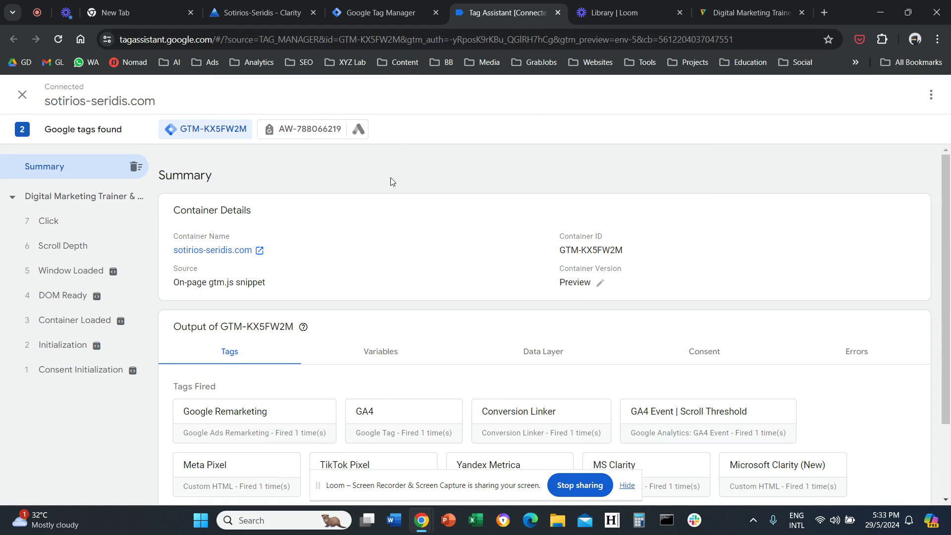
- Check that Microsoft Clarity (New) appears under Tags Fired, then stop debugging
{"action": "scroll", "coordinate": [376, 203], "scroll_direction": "down", "scroll_amount": 2}
{"action": "left_click_drag", "start_coordinate": [187, 296], "coordinate": [215, 296]}
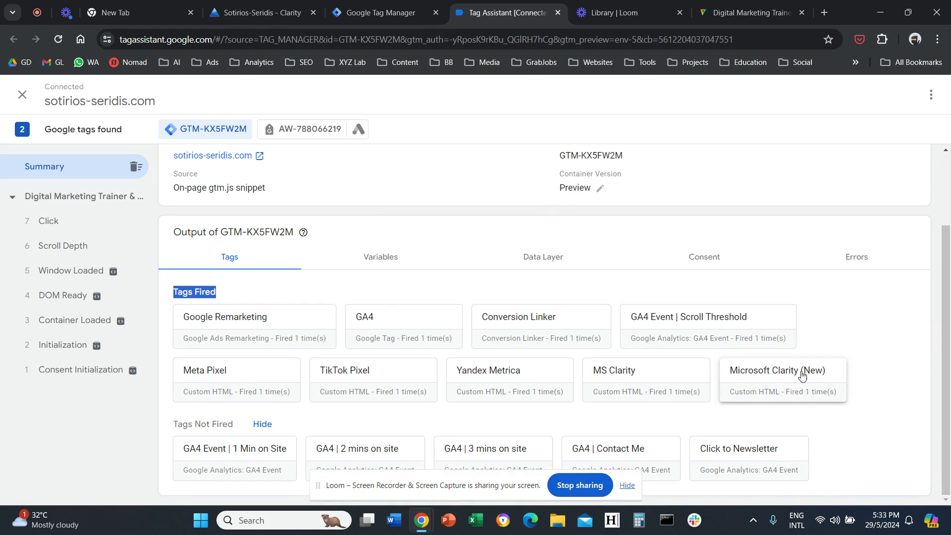
{"action": "left_click_drag", "start_coordinate": [868, 370], "coordinate": [731, 376]}
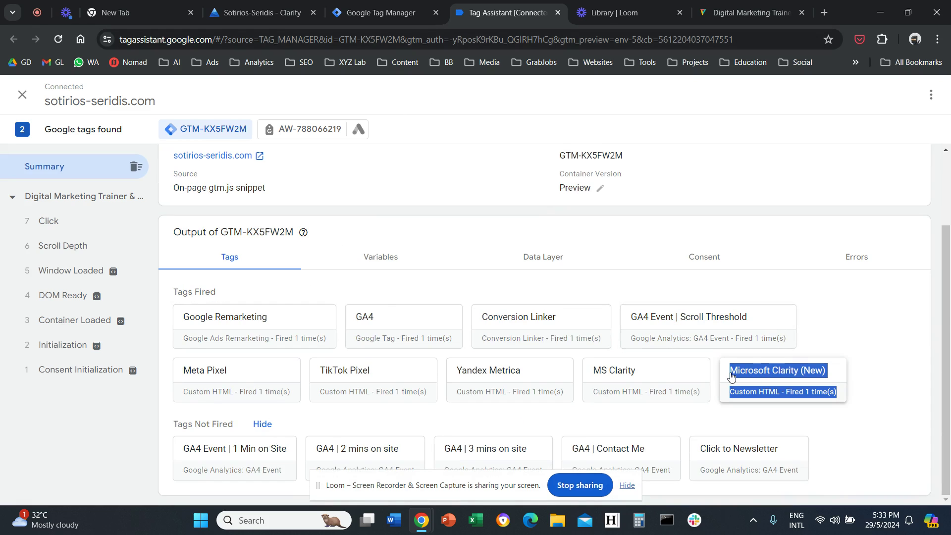
{"action": "left_click", "coordinate": [804, 376]}
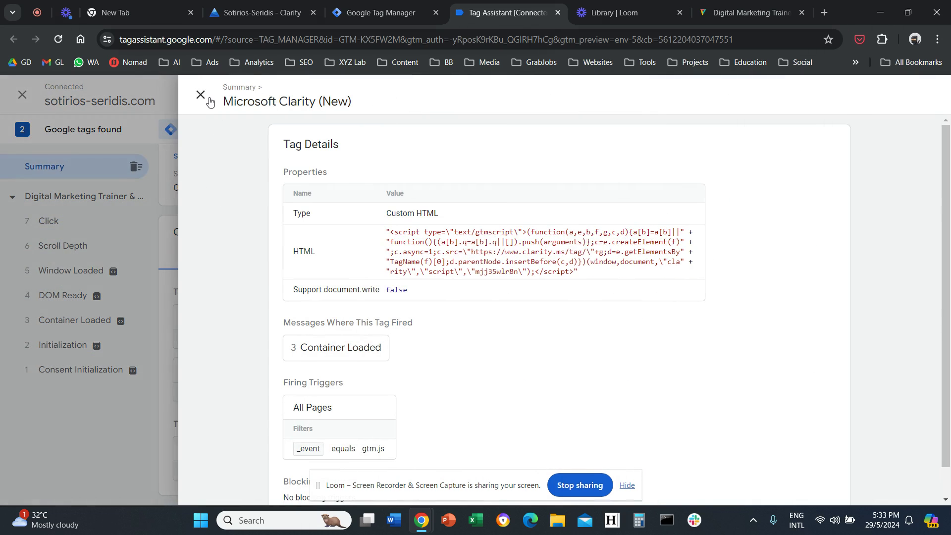
{"action": "left_click", "coordinate": [209, 102]}
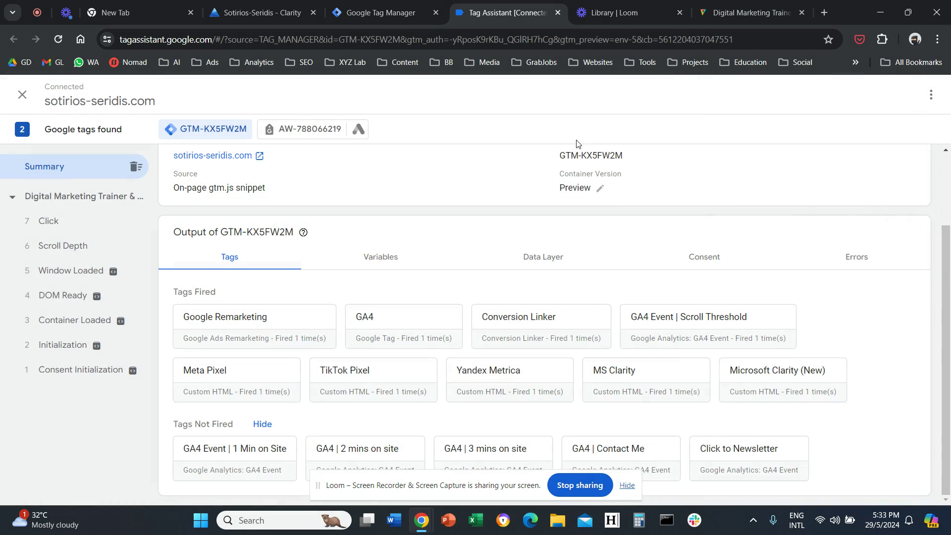
{"action": "left_click", "coordinate": [23, 95]}
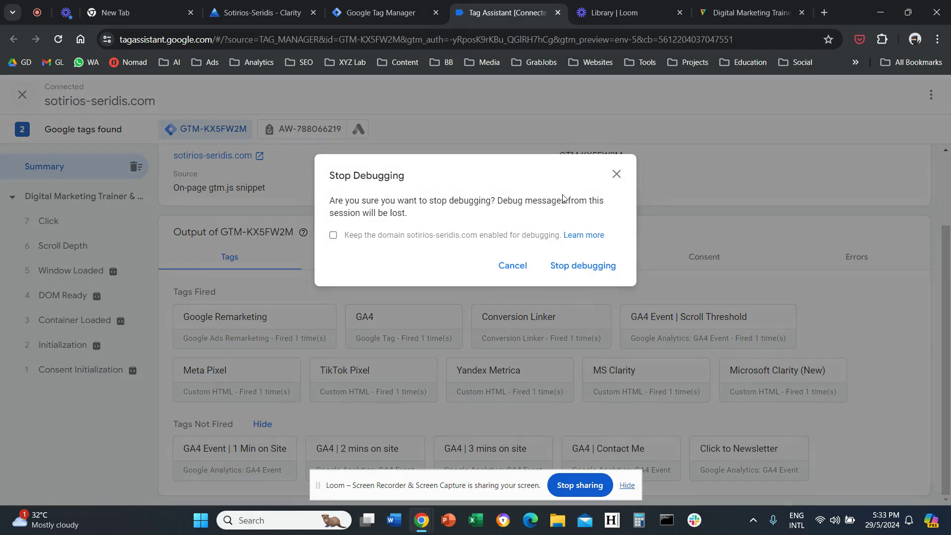
{"action": "left_click", "coordinate": [613, 269]}
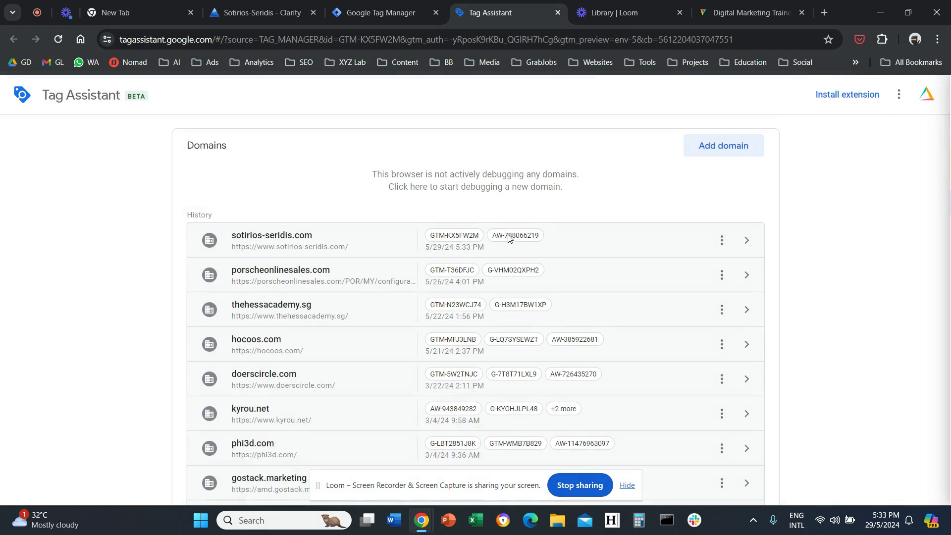
- Close the Tag Assistant tab, accept Clarity's cookie notice, and select the Clarity tracking code
{"action": "left_click", "coordinate": [558, 12]}
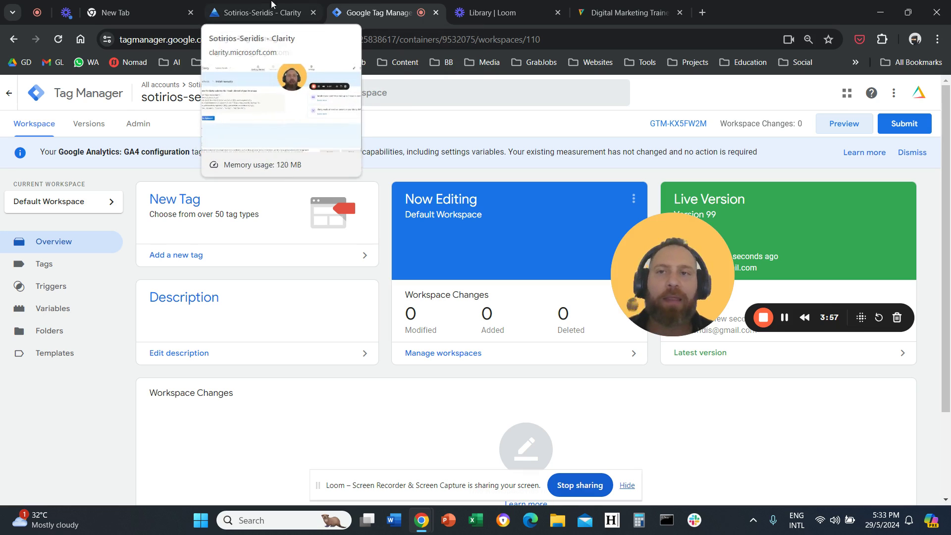
{"action": "left_click", "coordinate": [317, 15]}
{"action": "left_click_drag", "start_coordinate": [738, 231], "coordinate": [558, 196]}
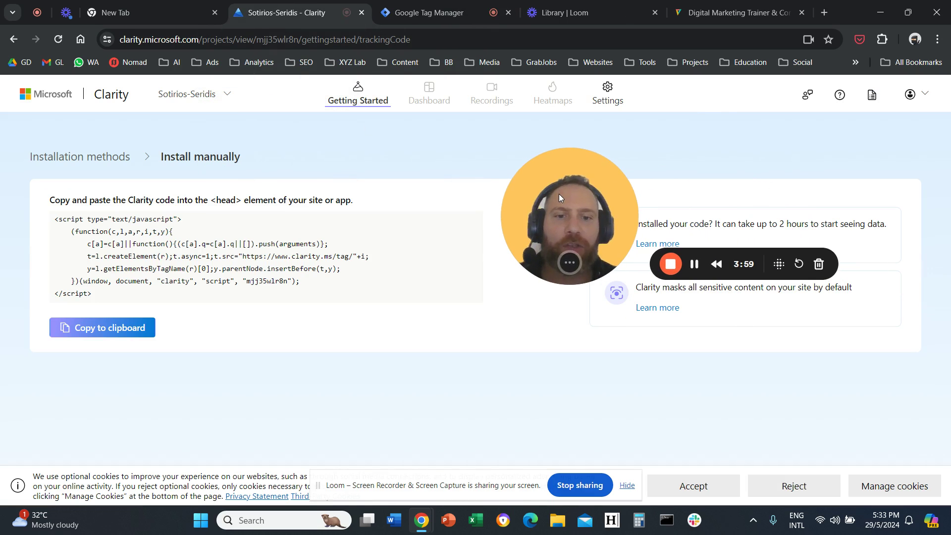
{"action": "left_click", "coordinate": [706, 490]}
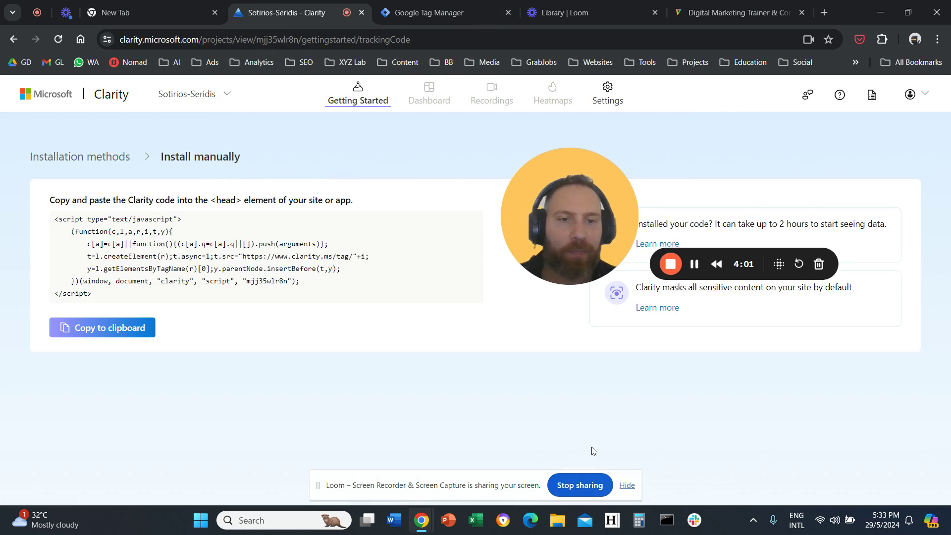
{"action": "left_click_drag", "start_coordinate": [506, 483], "coordinate": [424, 413]}
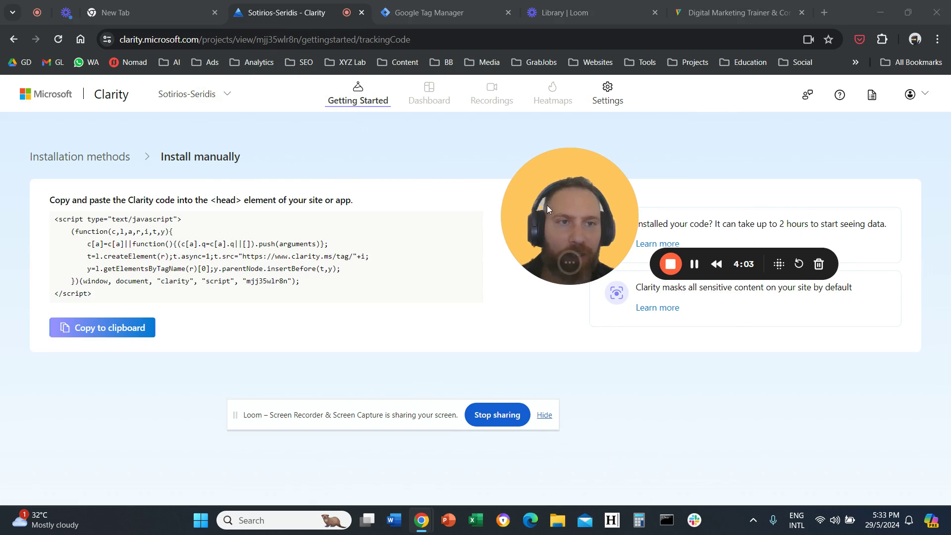
{"action": "left_click_drag", "start_coordinate": [547, 205], "coordinate": [531, 174]}
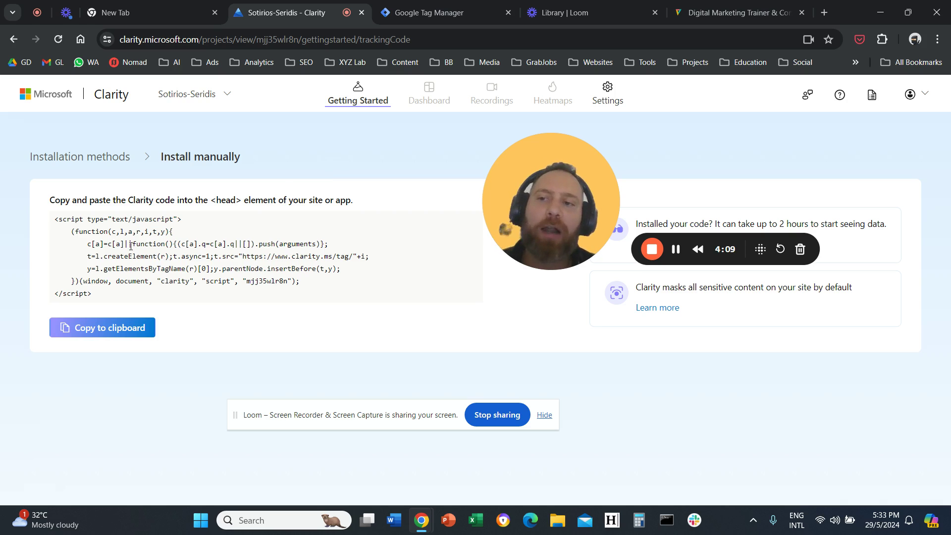
{"action": "left_click_drag", "start_coordinate": [102, 297], "coordinate": [20, 224]}
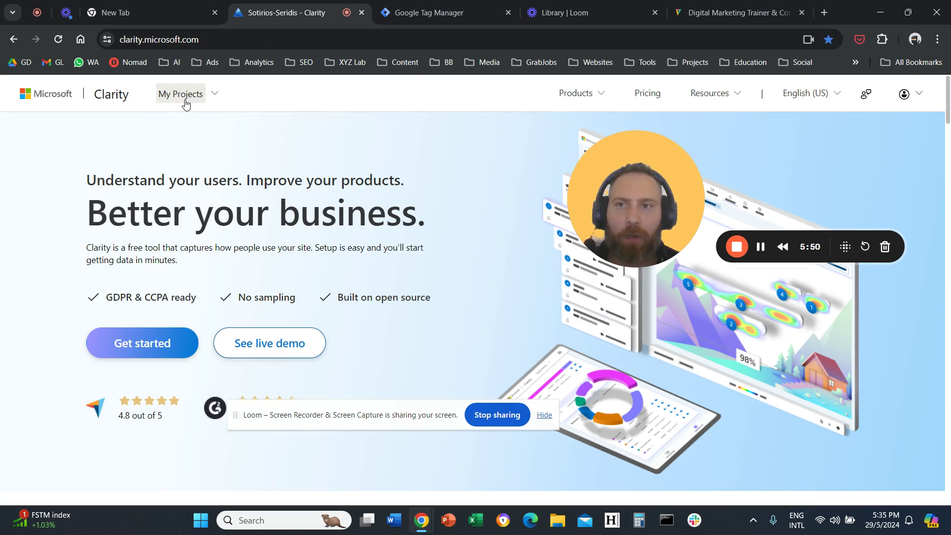
- Open the site's project from My Projects and dismiss the '1 user is online' notice
{"action": "left_click", "coordinate": [182, 95]}
{"action": "left_click", "coordinate": [149, 218]}
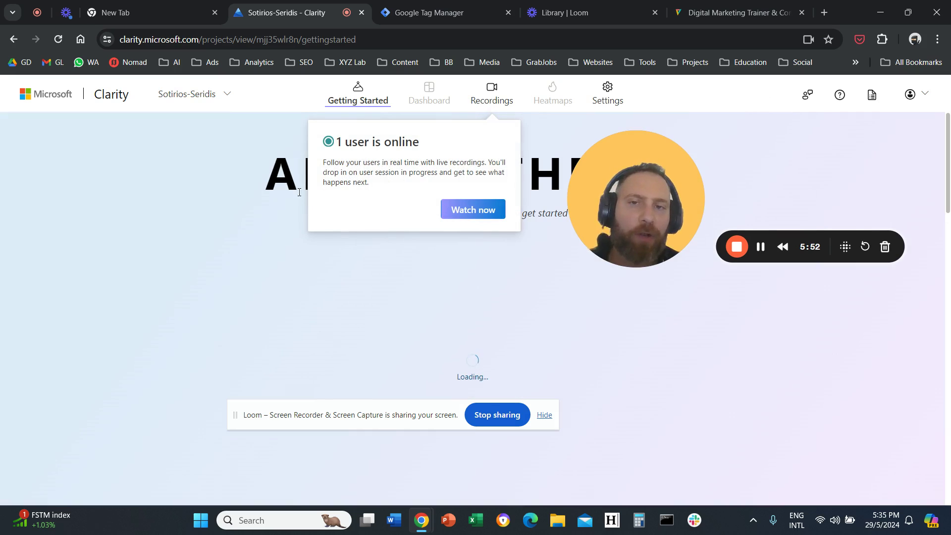
{"action": "left_click", "coordinate": [290, 285]}
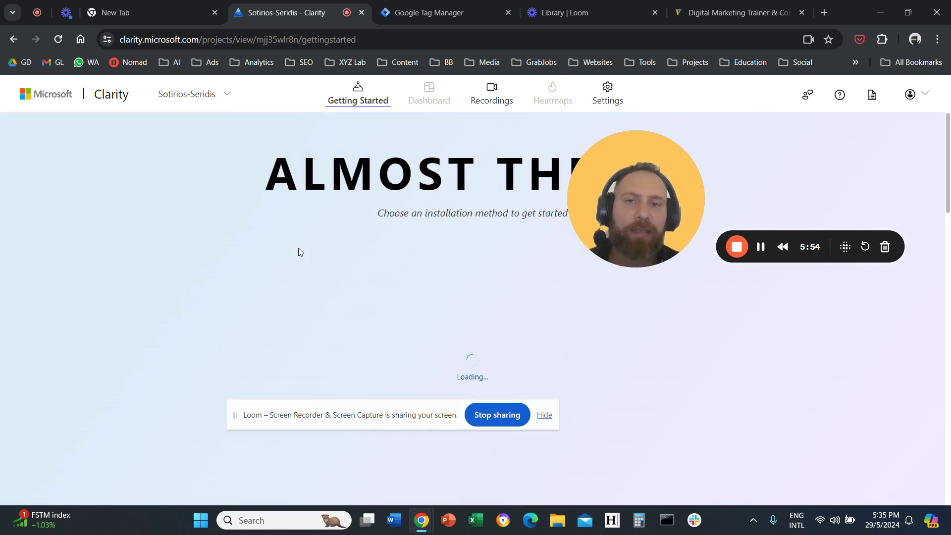